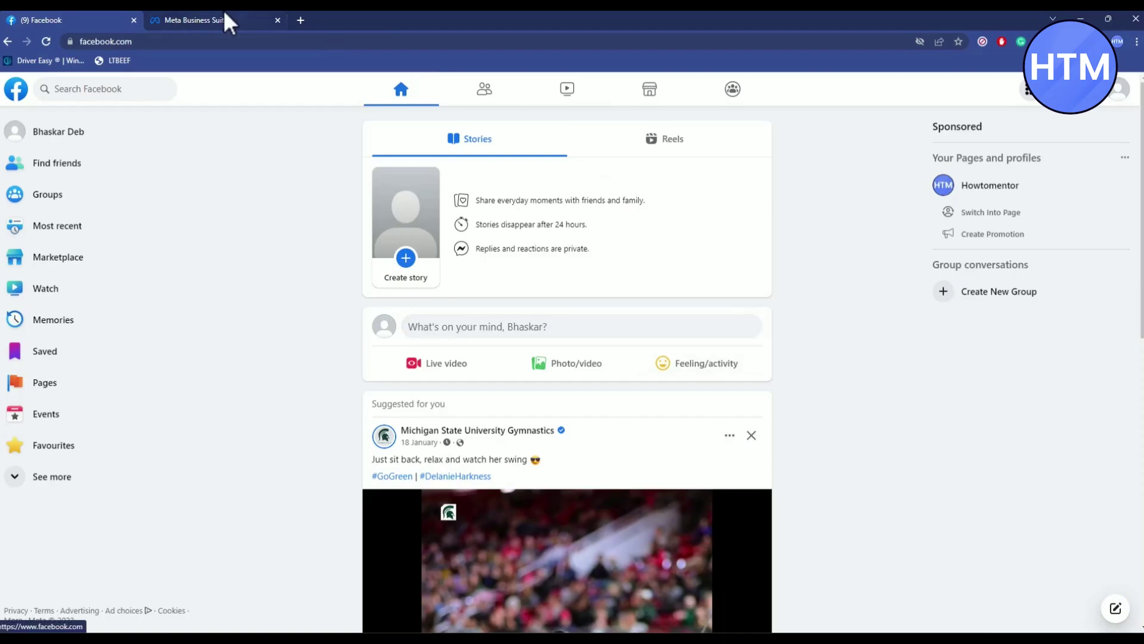
Step: Close the All tools panel in Meta Business Suite and switch to the Facebook feed
left_click(197, 21)
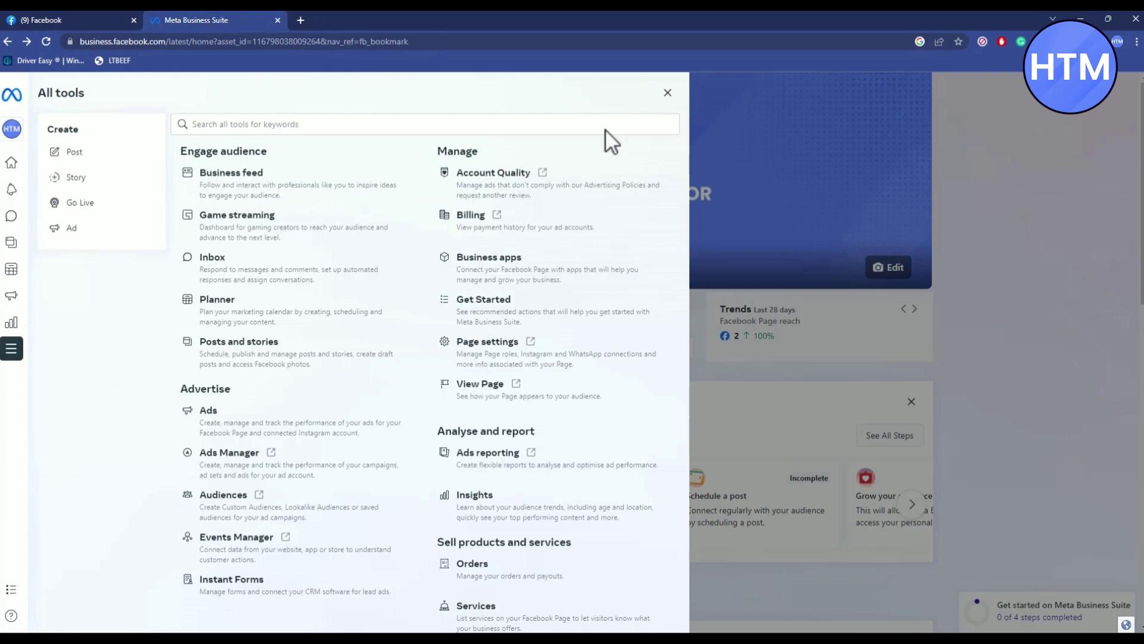
left_click(921, 268)
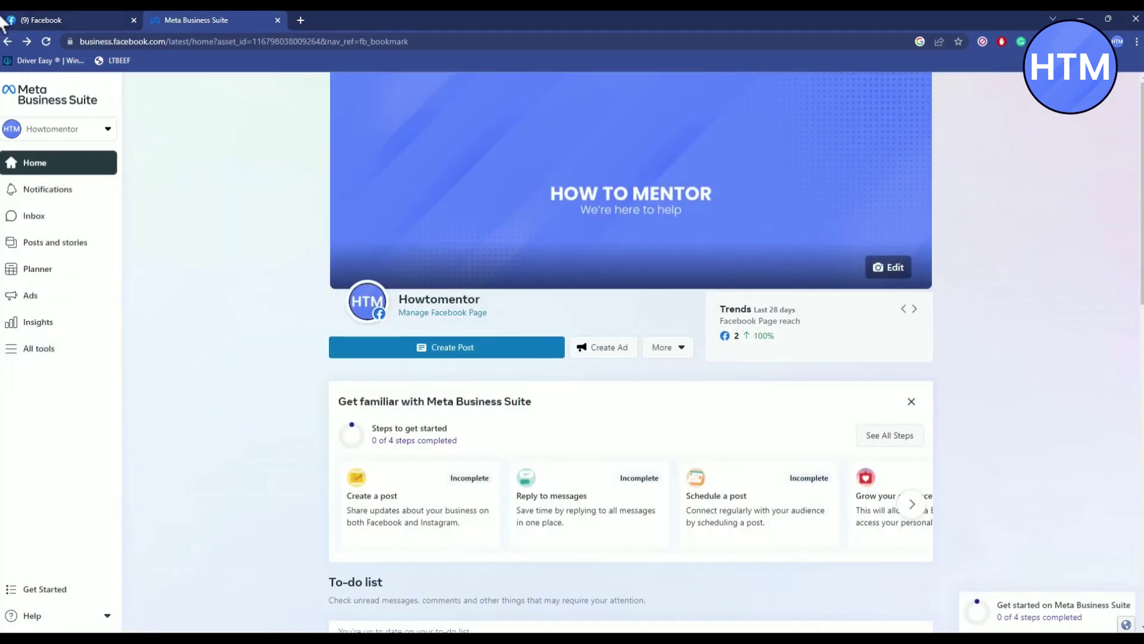
Step: Go to the Language and region page via the profile menu's Settings & privacy
left_click(41, 21)
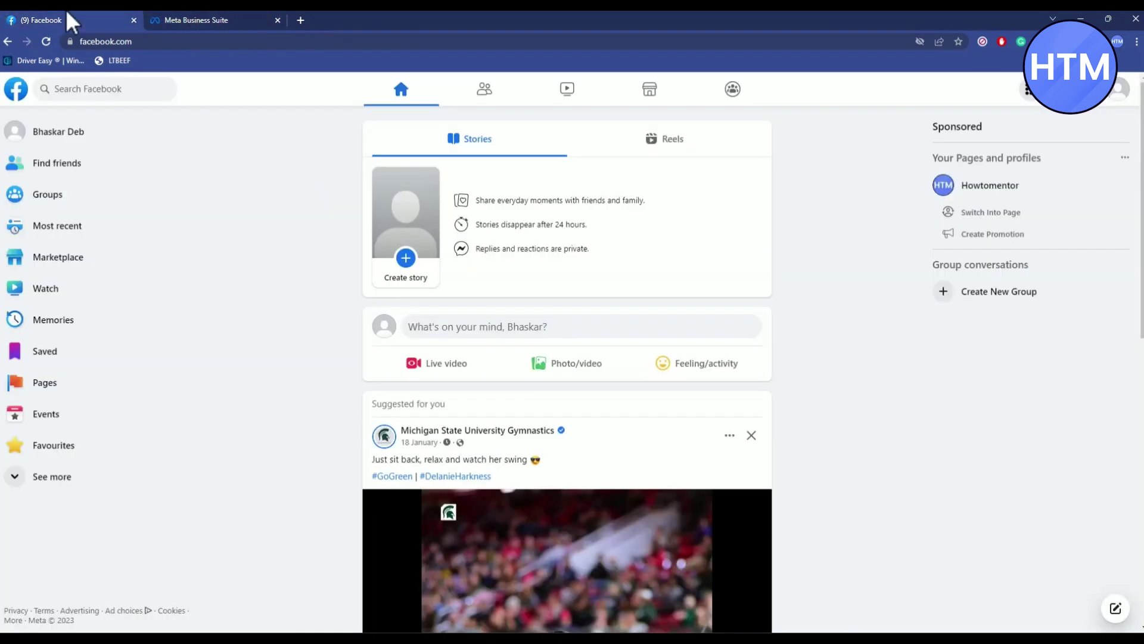
left_click(1120, 88)
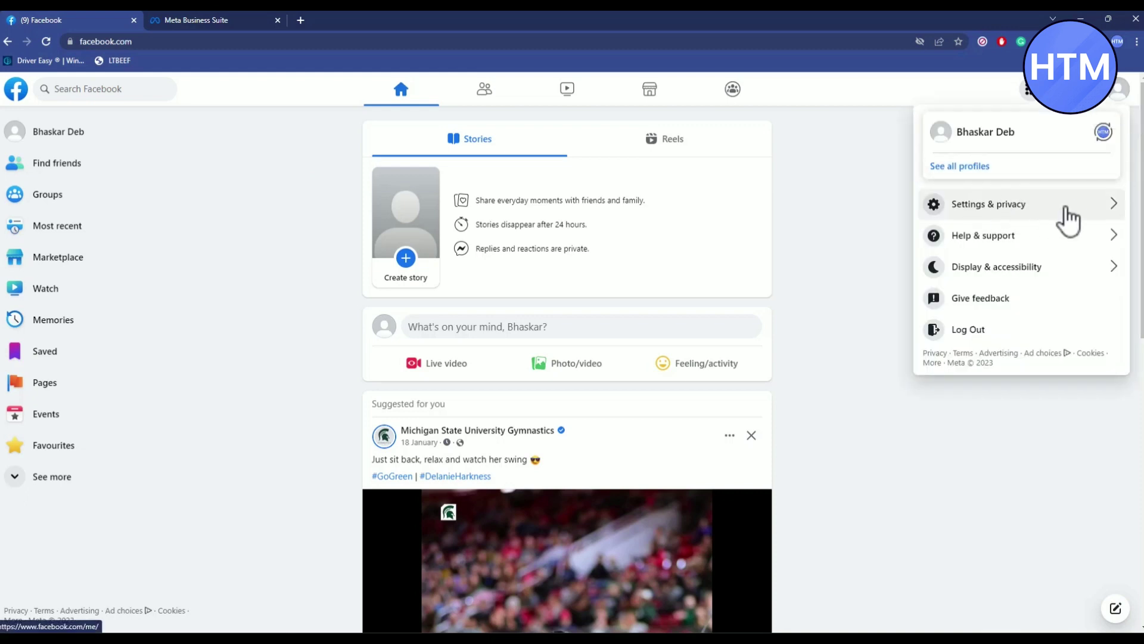
left_click(1029, 212)
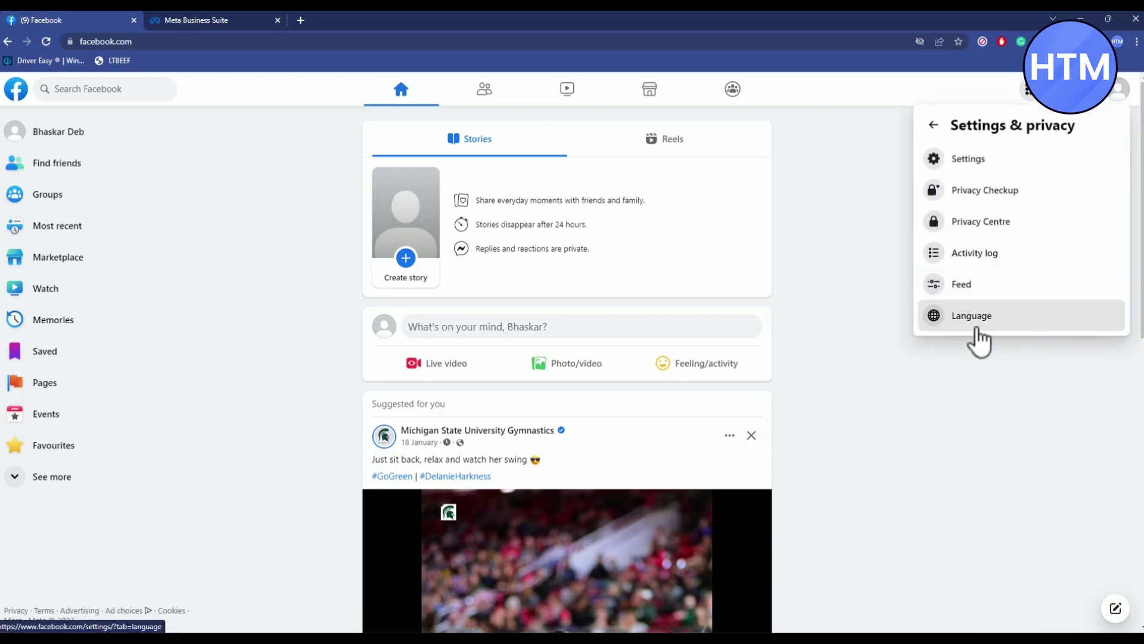
left_click(971, 316)
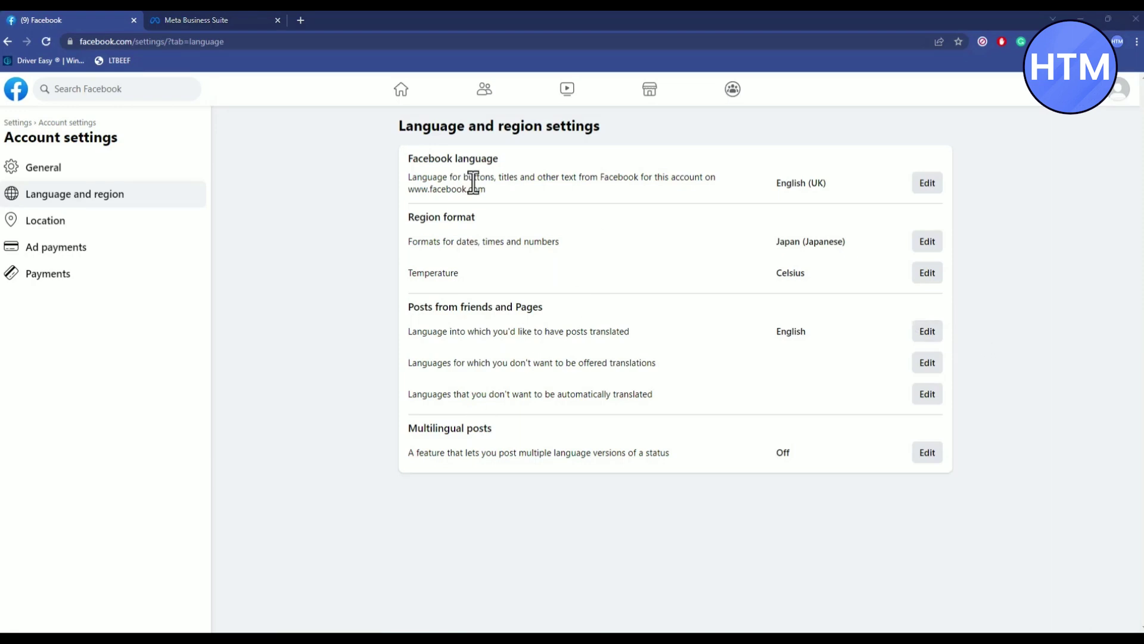
Step: Set the Facebook language to हिन्दी (Hindi), save it, and return to Meta Business Suite
left_click(928, 186)
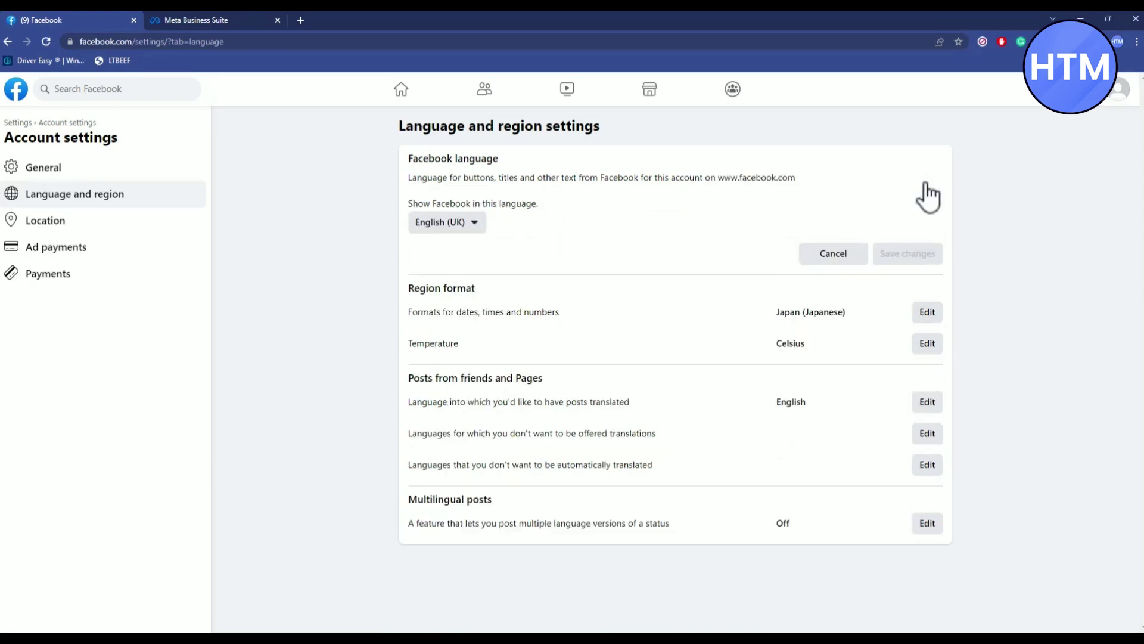
left_click(475, 222)
scroll(589, 293, "down", 5)
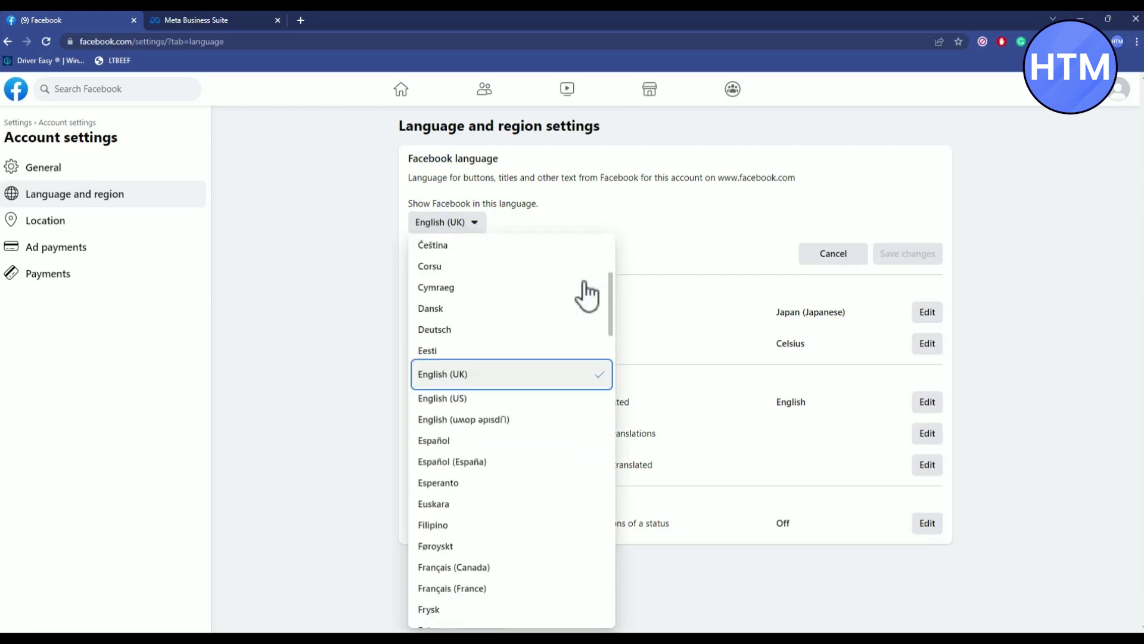
scroll(589, 293, "down", 3)
scroll(588, 294, "down", 5)
scroll(588, 294, "down", 5)
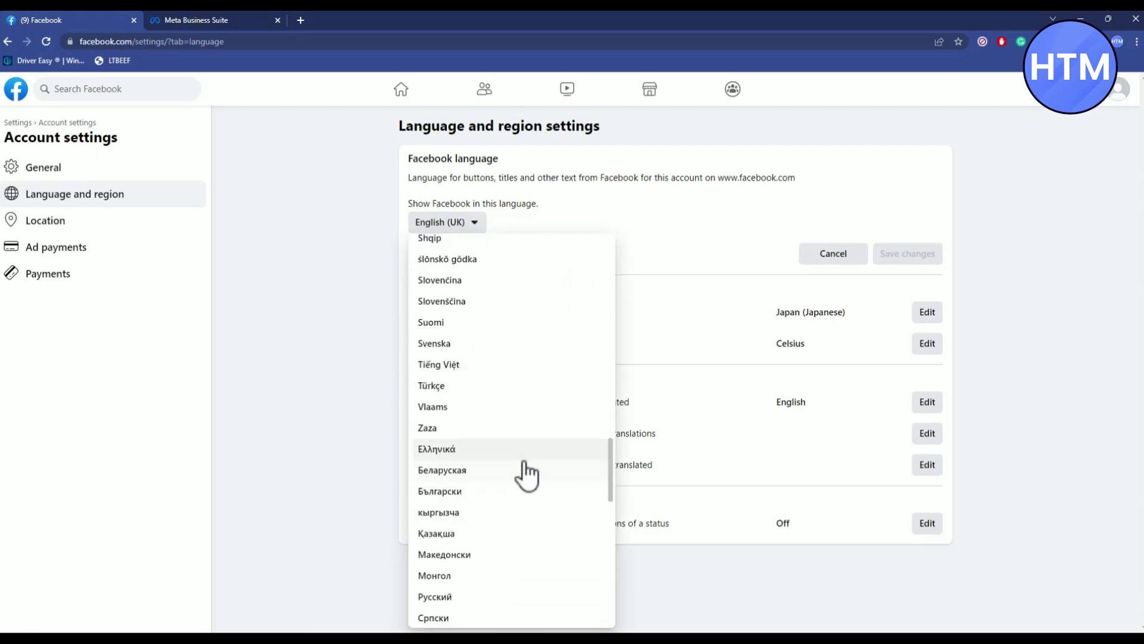
scroll(482, 469, "down", 5)
scroll(465, 483, "down", 5)
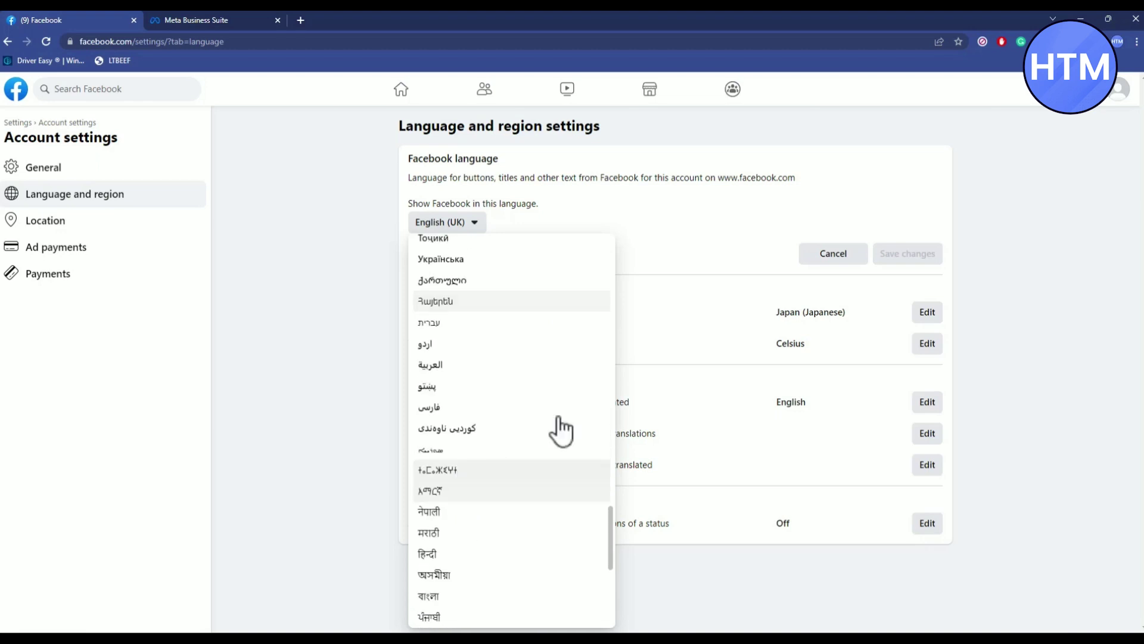
scroll(475, 357, "down", 3)
scroll(456, 394, "down", 3)
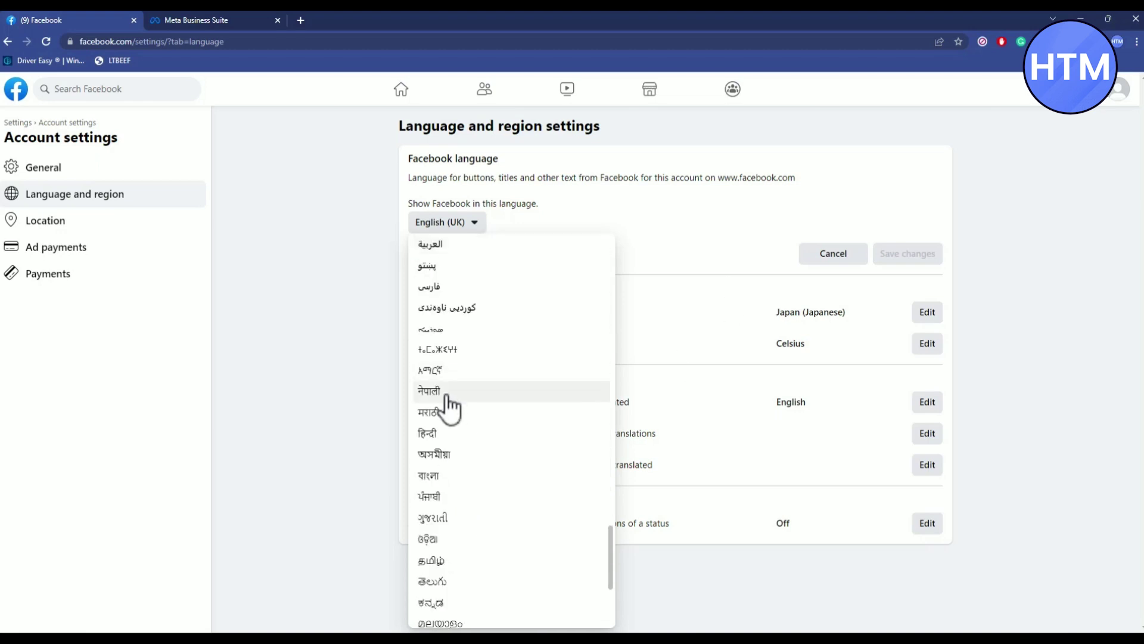
left_click(428, 433)
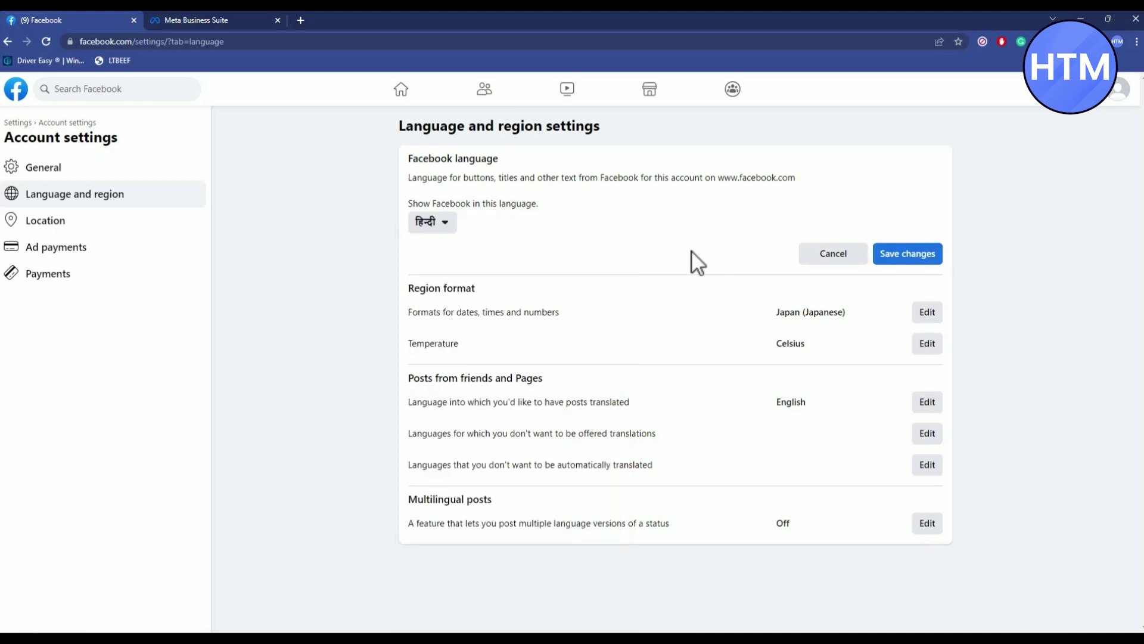
left_click(907, 254)
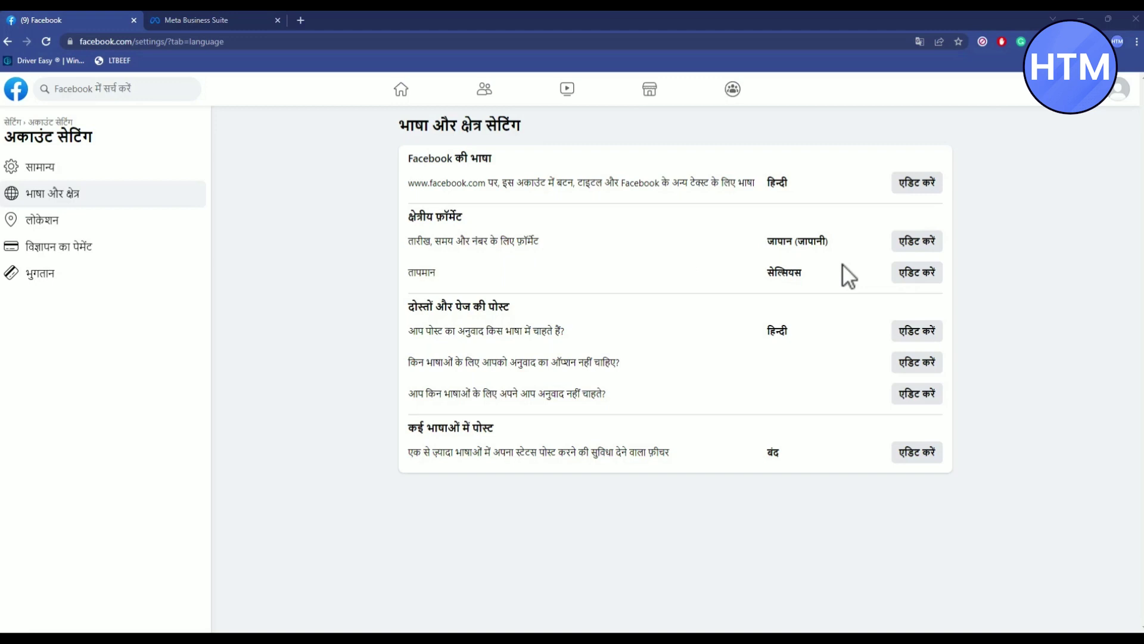
left_click(189, 20)
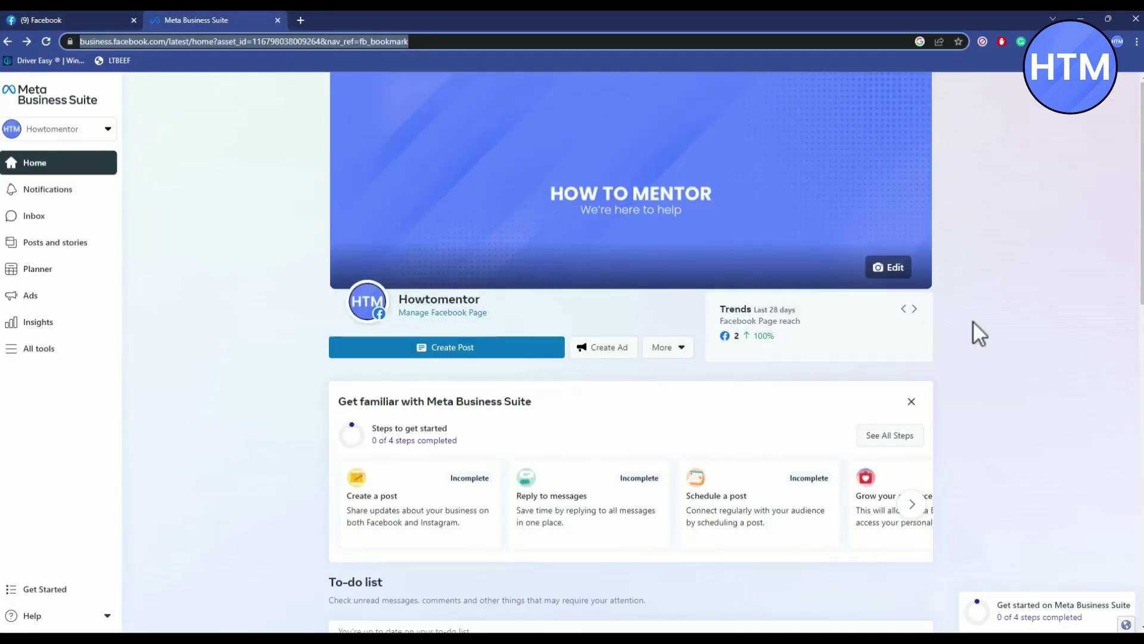
Step: Reload the Meta Business Suite home page to apply the Hindi language
left_click(47, 41)
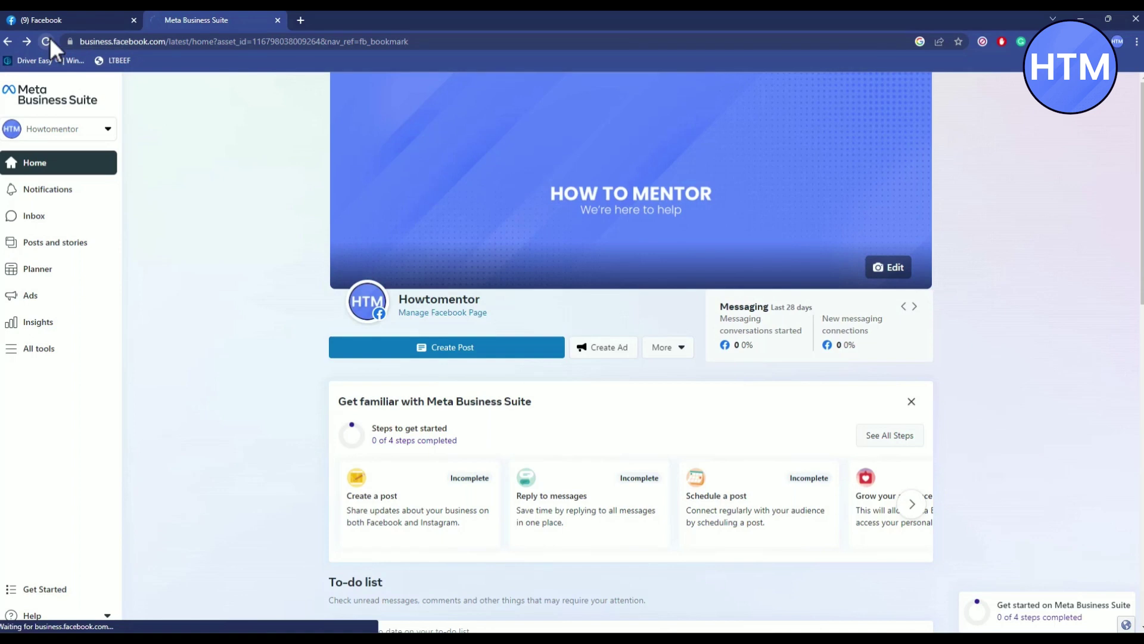